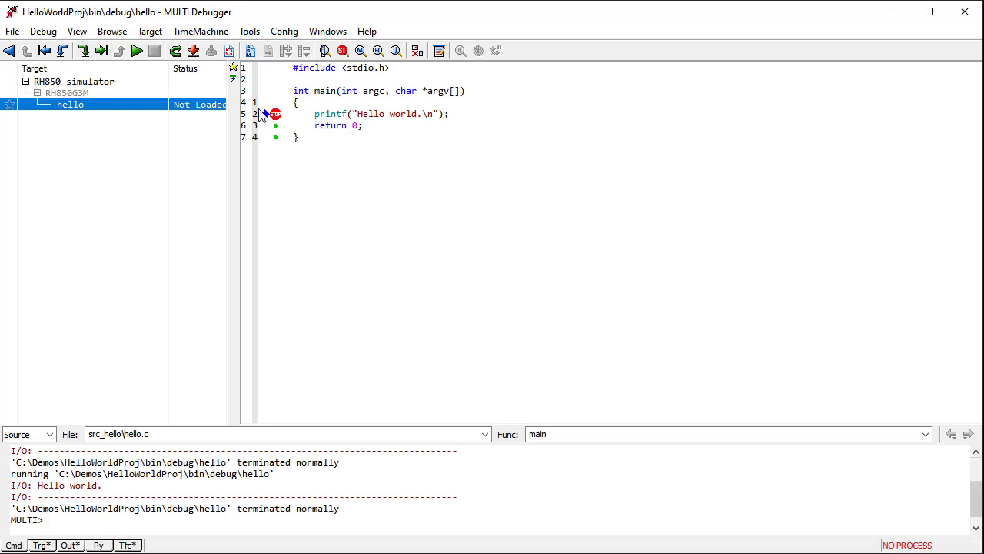
Run the hello program in MULTI Debugger up to its printf breakpoint.
left_click(138, 52)
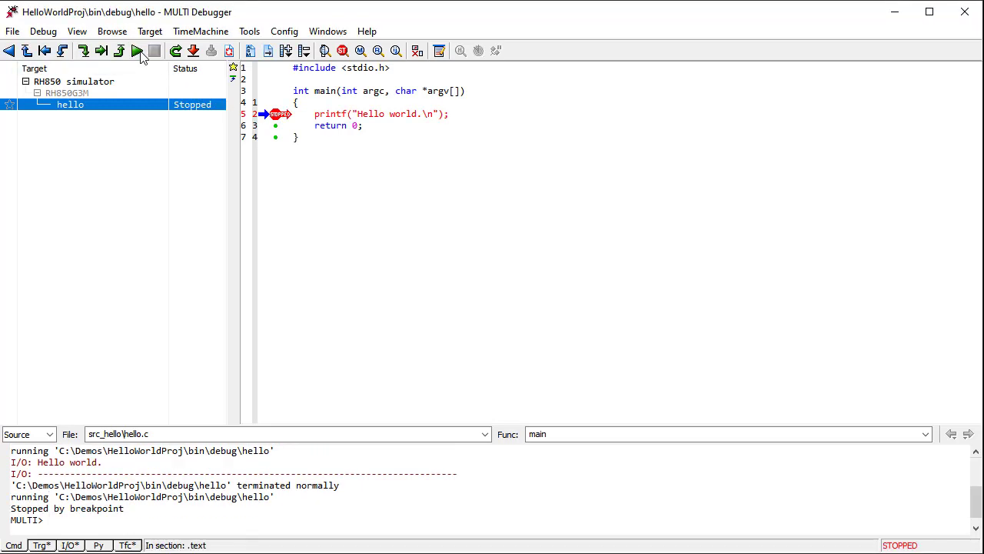
Run hello in MULTI Debugger until it halts at the line-5 breakpoint on the RH850 simulator.
scroll(204, 478, "up", 1)
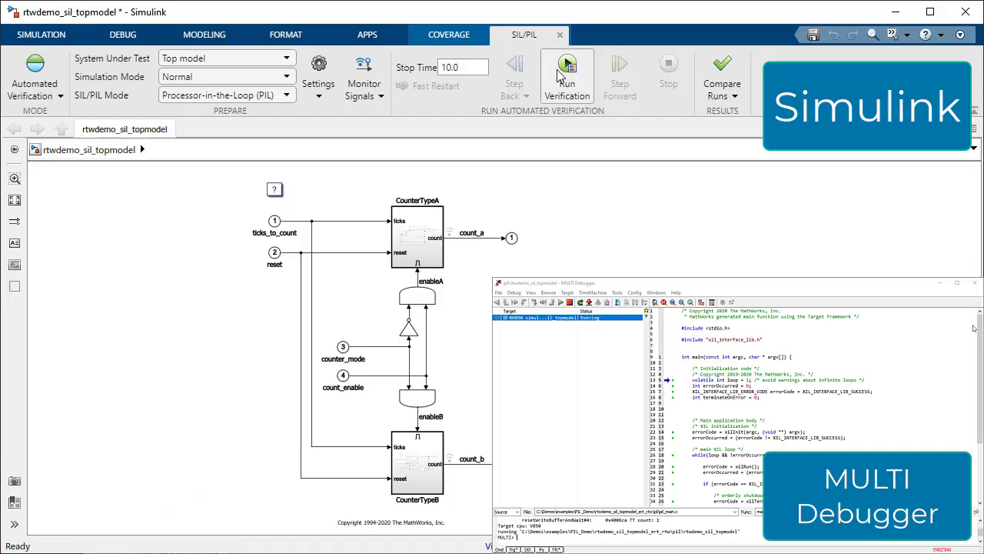
left_click(556, 70)
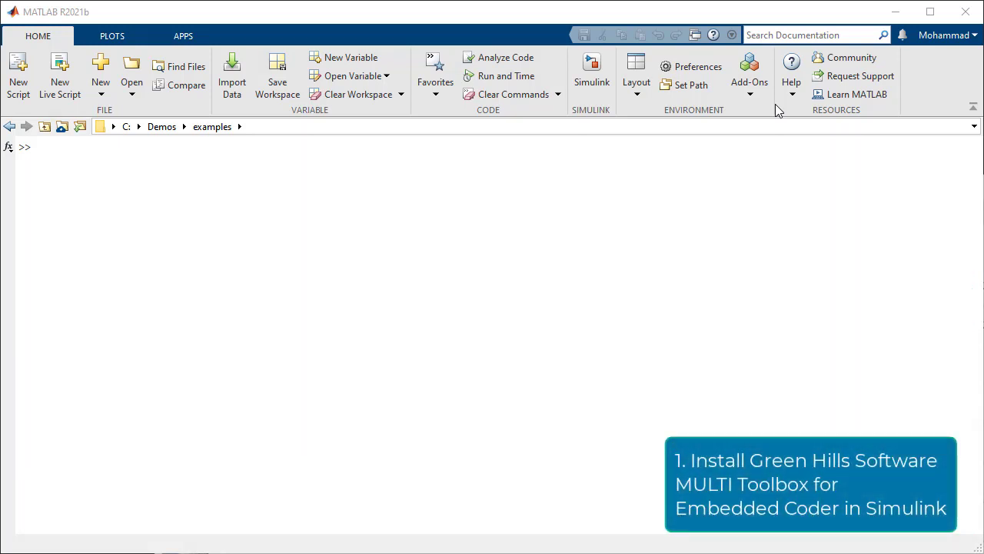
Search MATLAB's Add-On Explorer for 'Green Hills Software'.
left_click(749, 95)
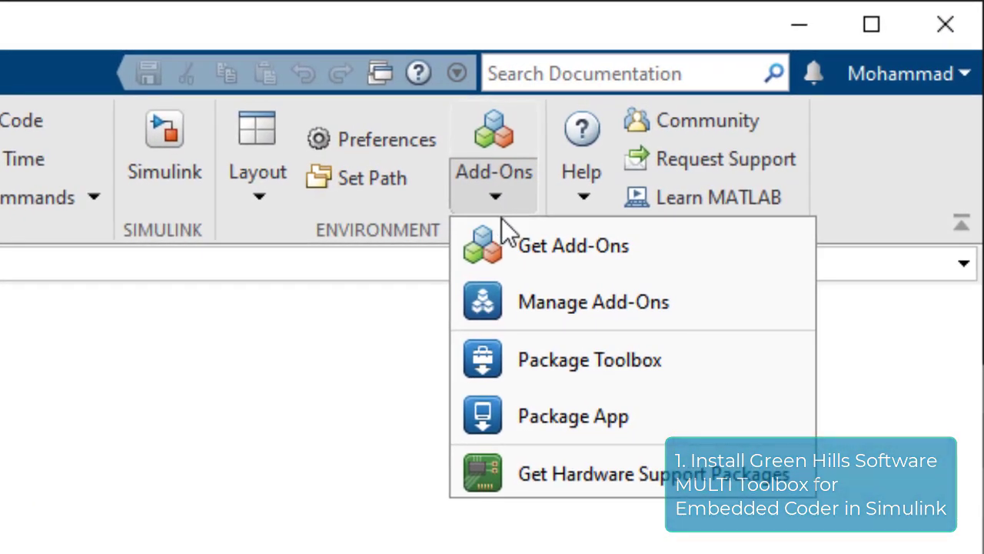
left_click(507, 244)
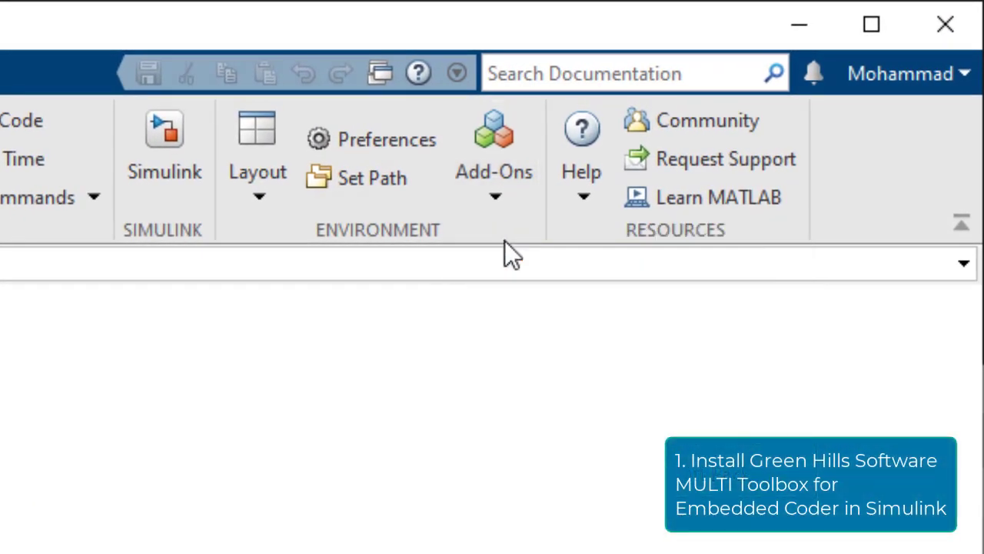
type("Gree")
type("n Hills Software")
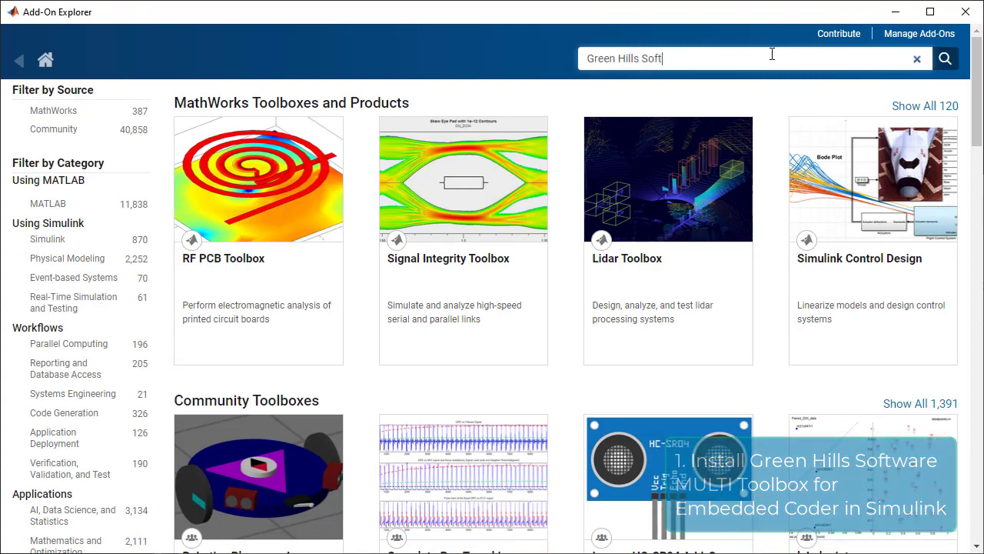
key("Return")
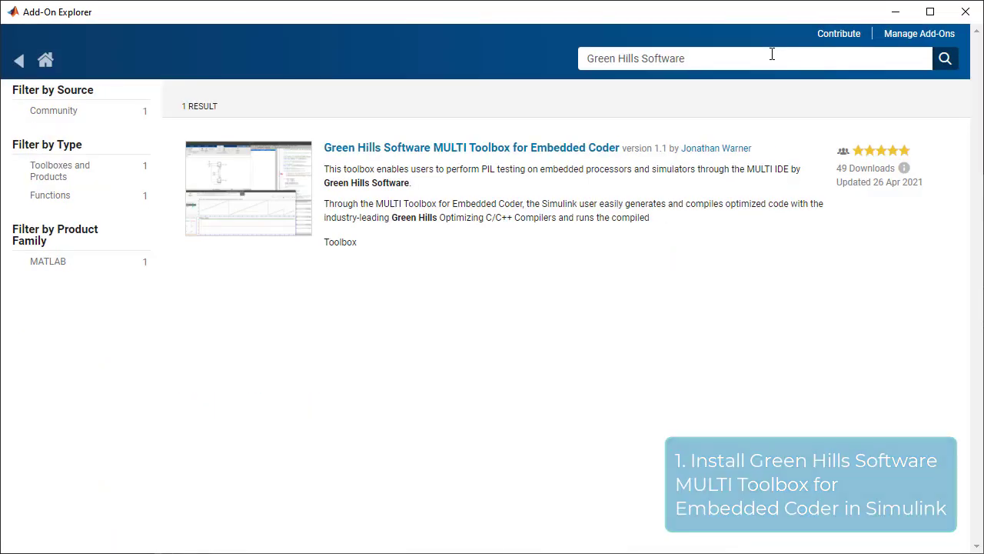
Install the Green Hills Software MULTI Toolbox for Embedded Coder, accepting its license.
left_click(281, 199)
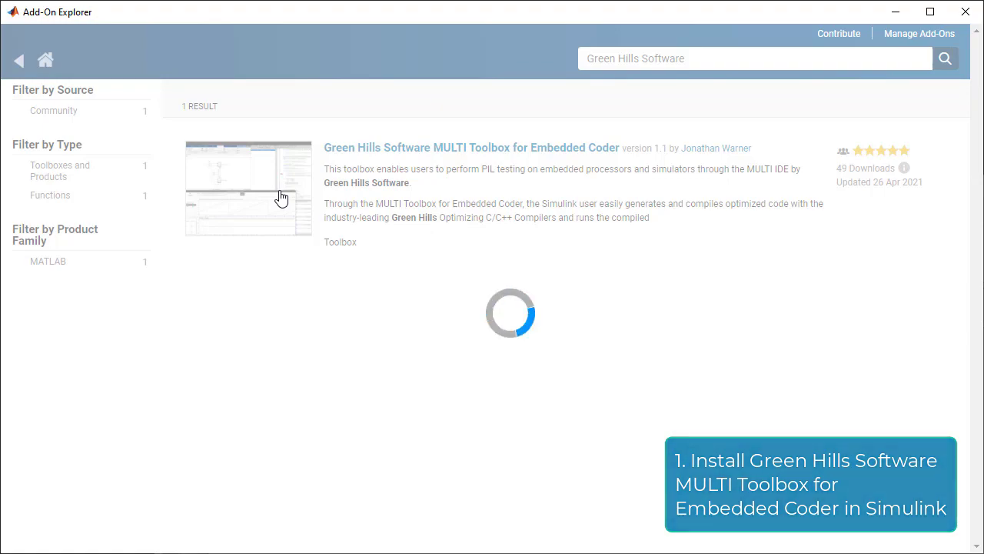
left_click(880, 177)
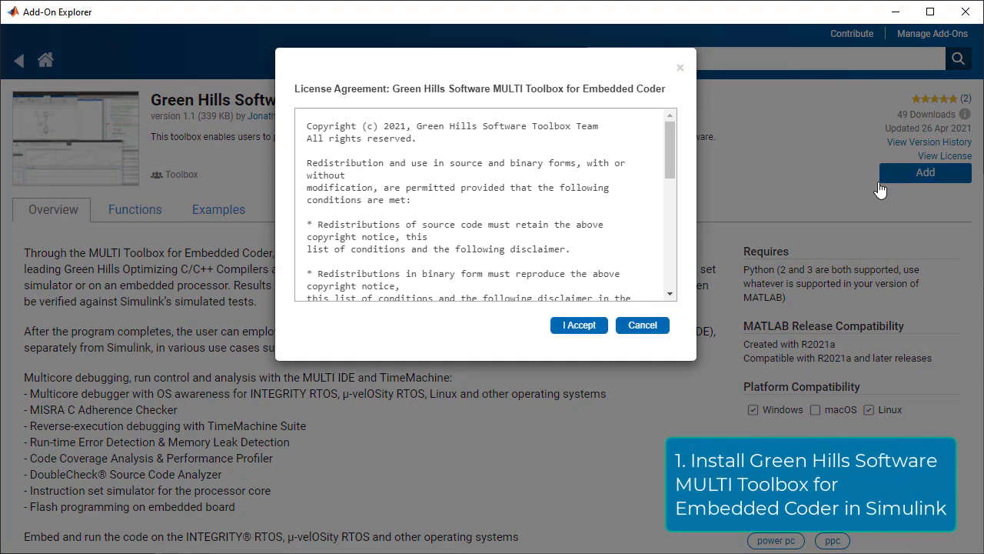
scroll(653, 231, "down", 5)
left_click(592, 329)
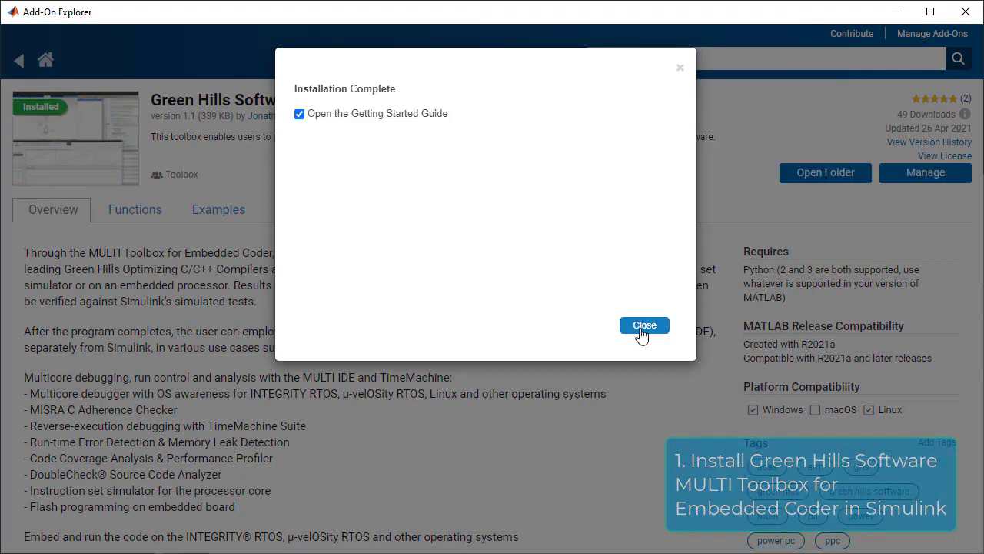
left_click(643, 328)
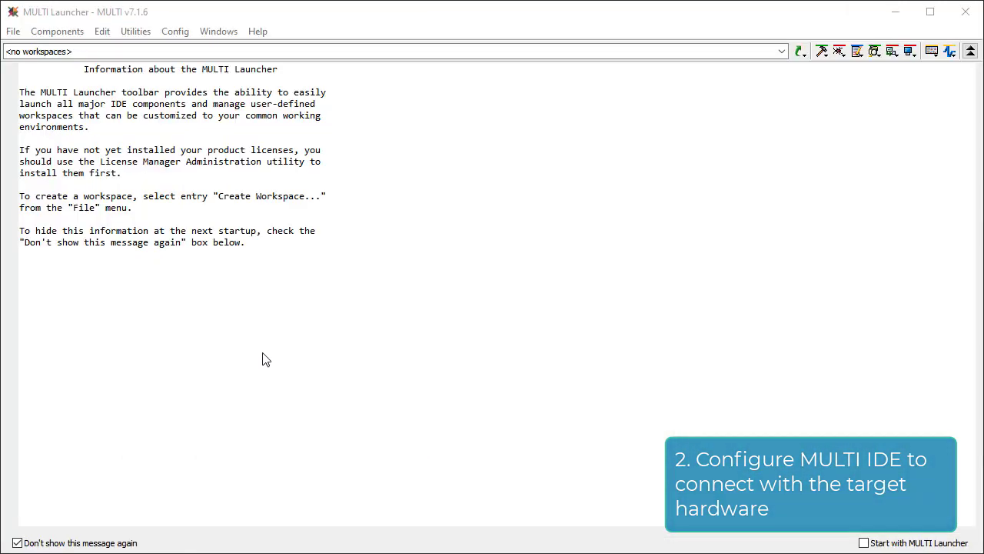
Create a Simulator for V850 and RH850 (sim850) connection method named RHCon.
left_click(63, 35)
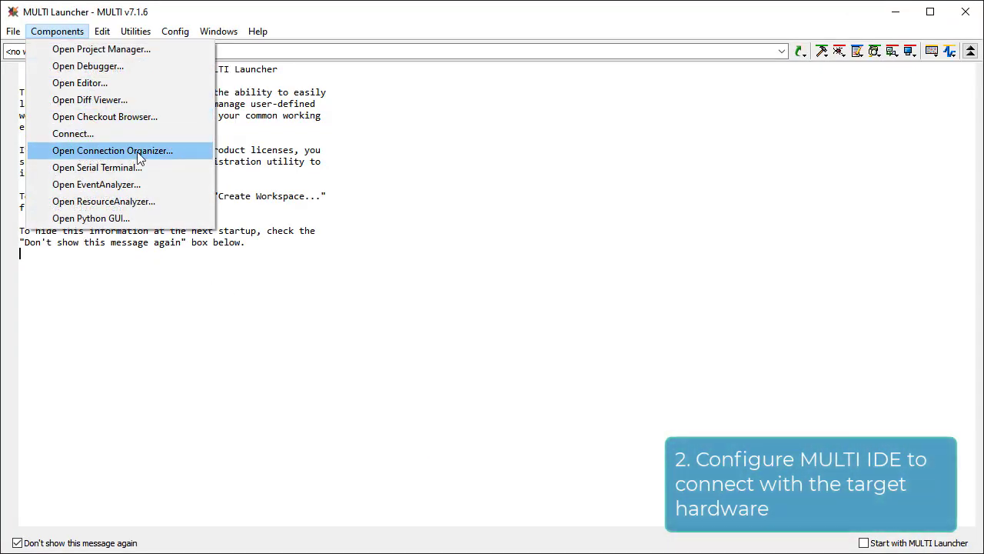
left_click(181, 155)
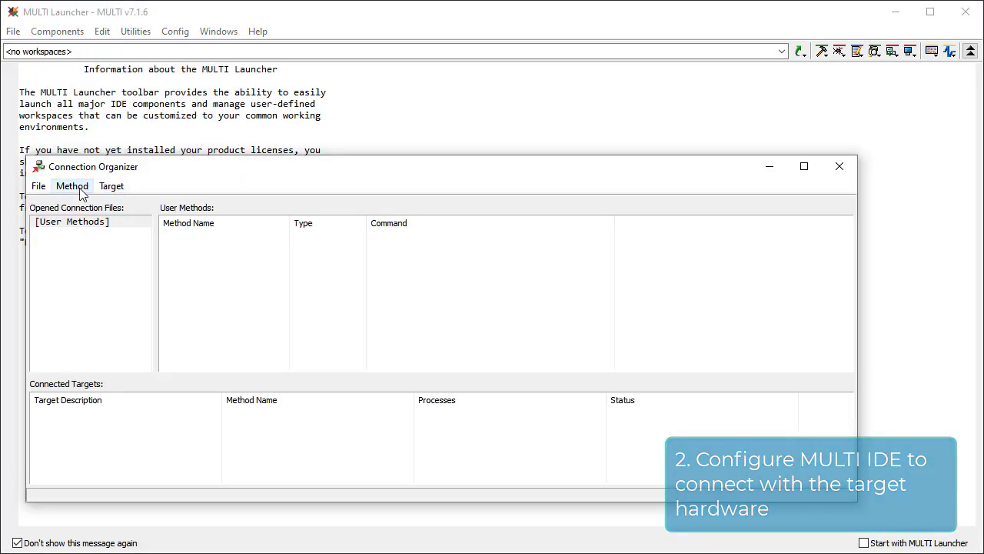
left_click(80, 189)
left_click(80, 201)
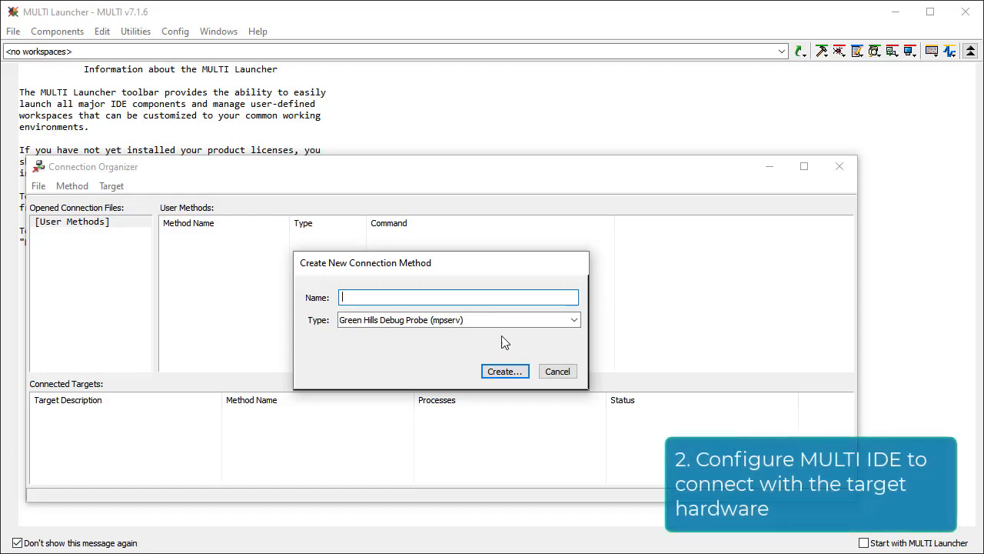
left_click(569, 320)
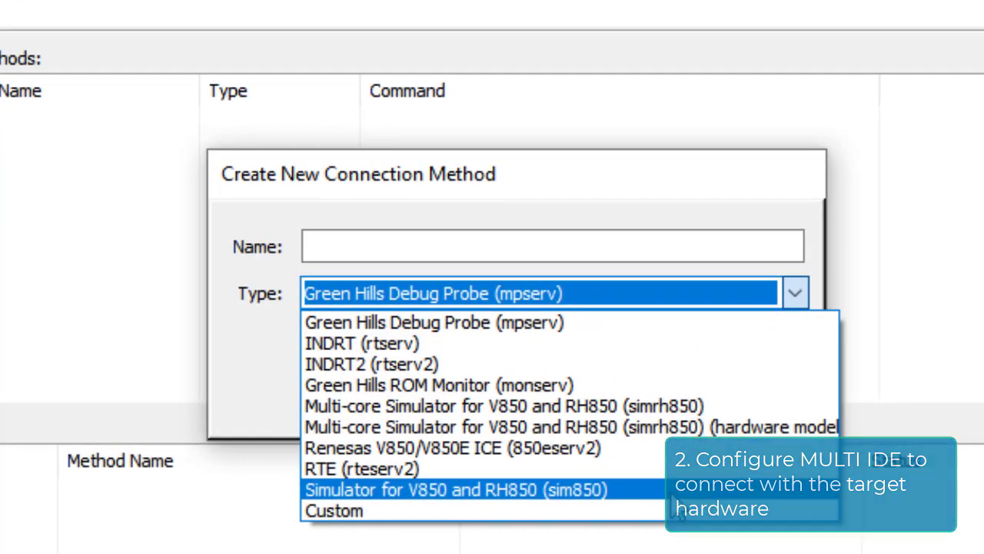
left_click(678, 492)
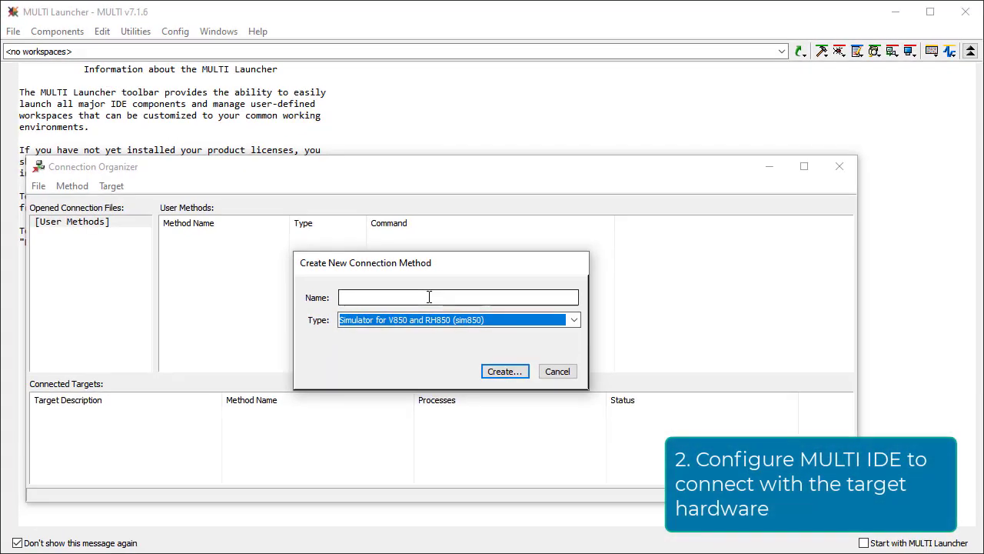
left_click(429, 297)
type("RH")
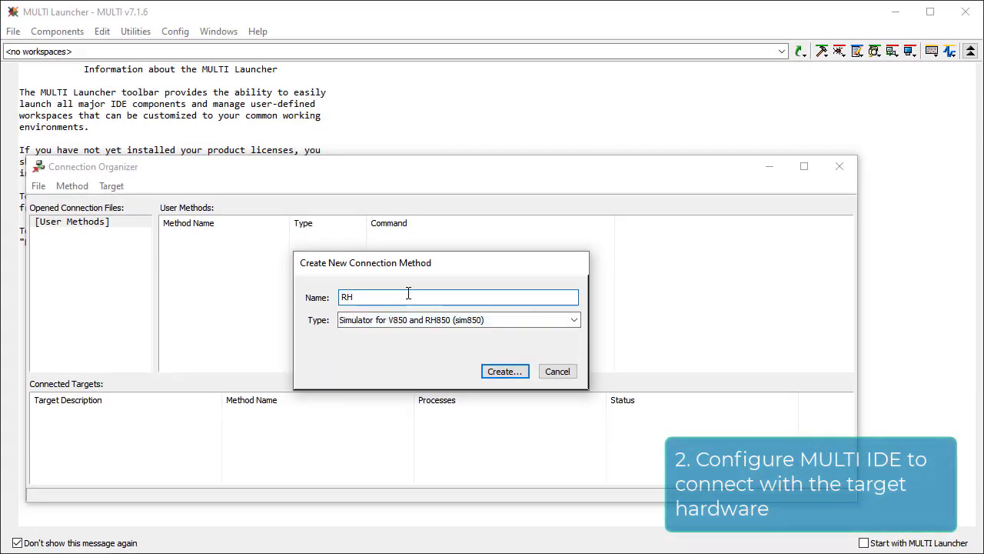
type("Con")
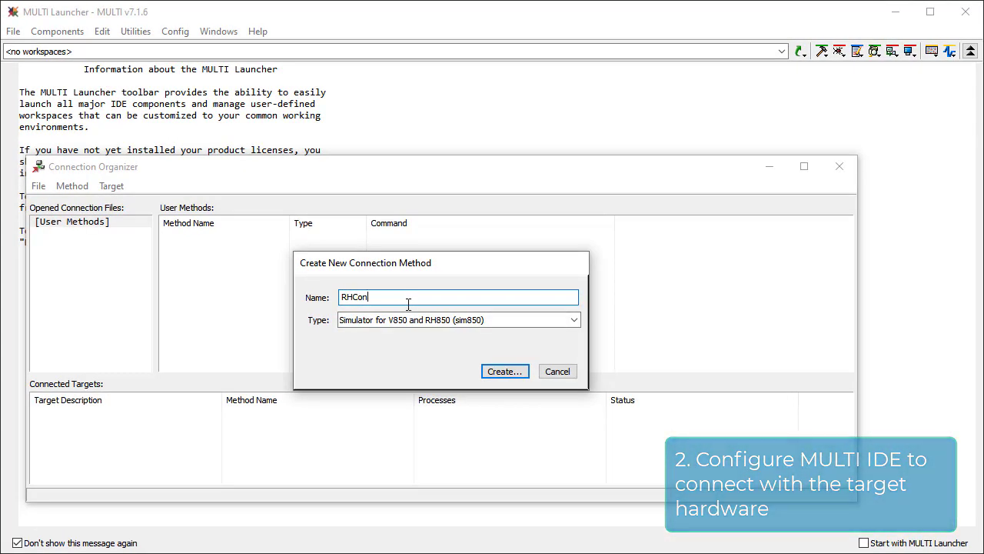
left_click(496, 372)
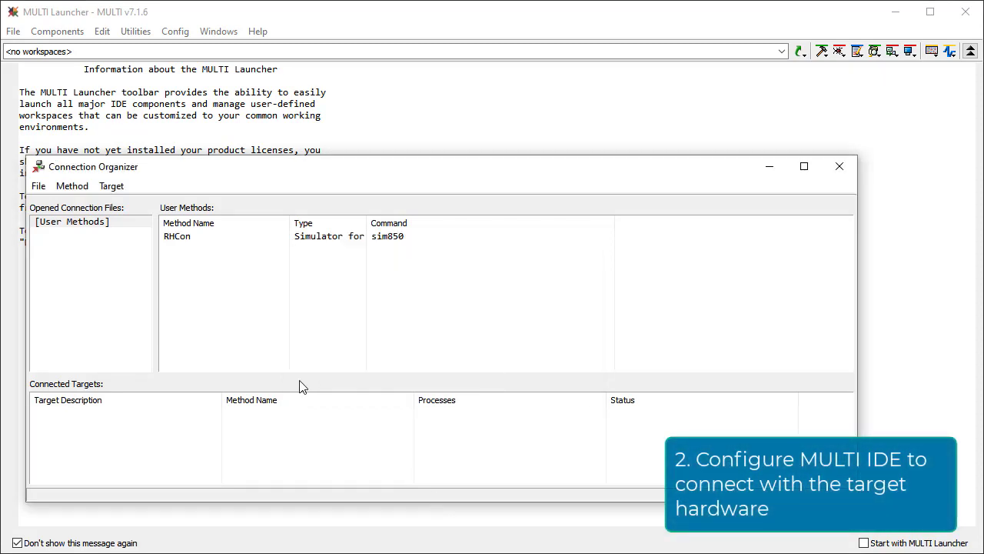
Connect RHCon to the simrh850 simulator target and minimize the debugger window that opens.
left_click(193, 243)
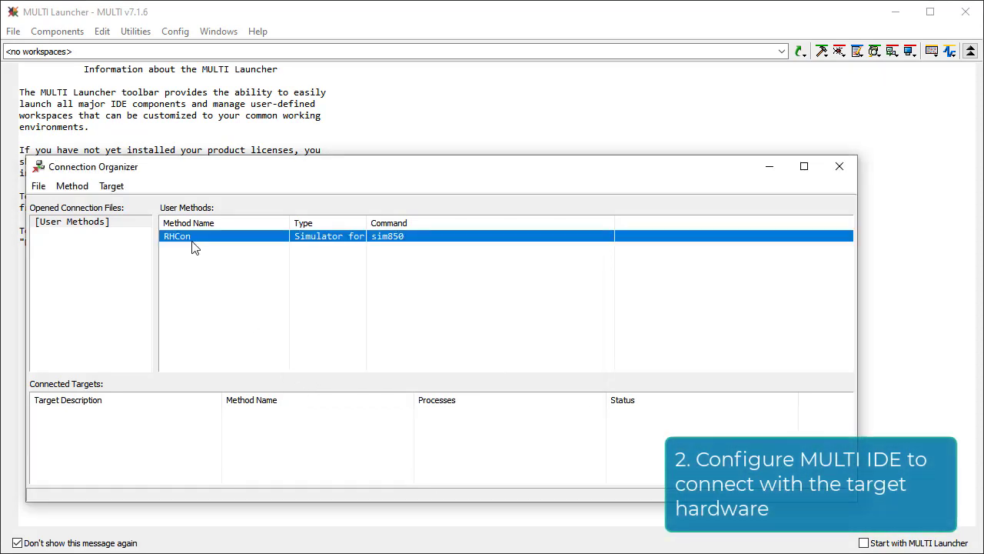
right_click(193, 243)
left_click(229, 275)
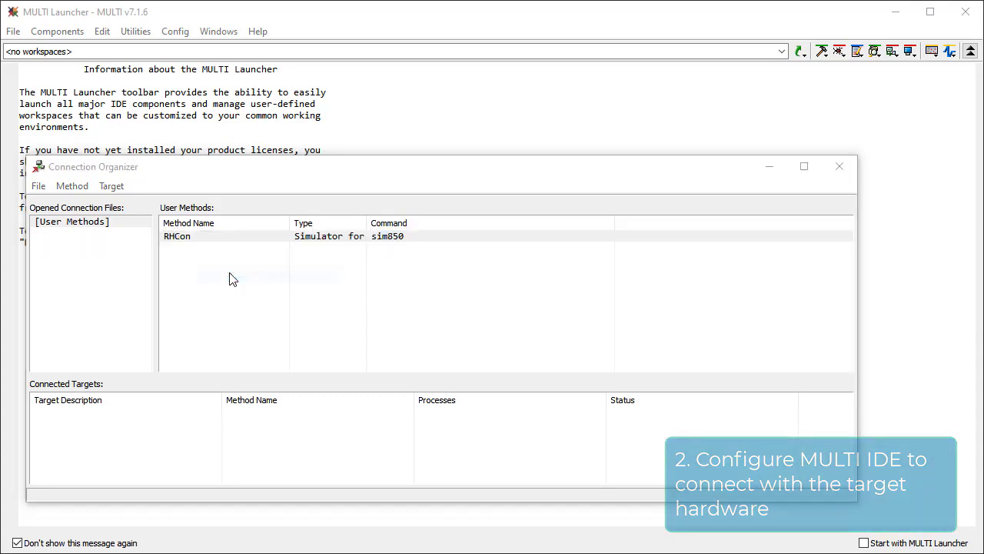
left_click(895, 12)
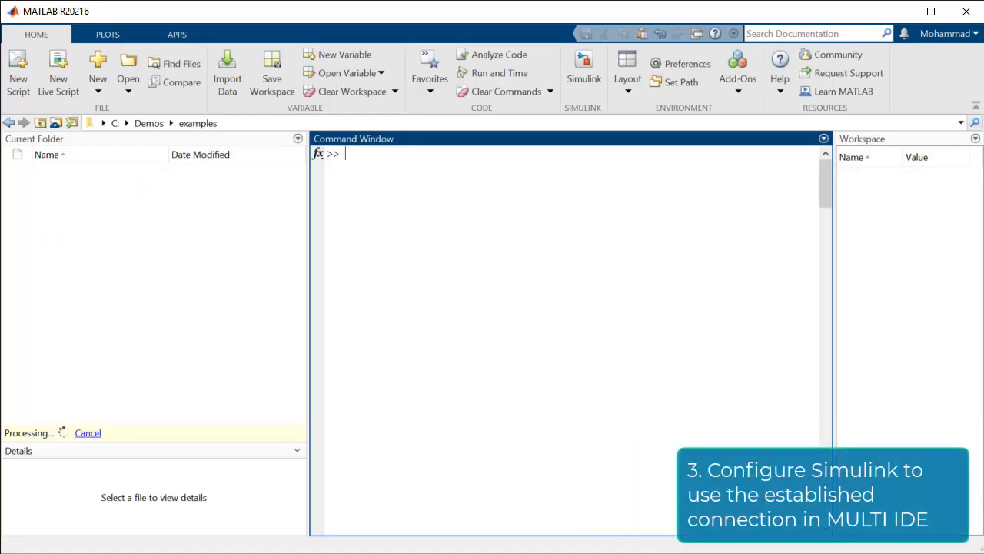
Run multi.setup for the RH850 processor, accepting connection RHCon and -MD -bsp generic flags.
type("multi.setup")
key("Return")
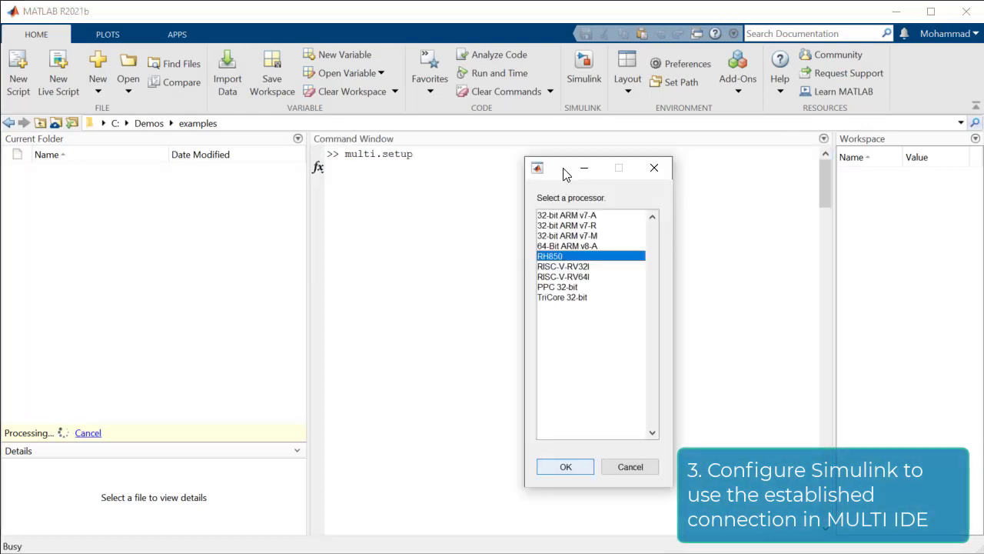
left_click(563, 467)
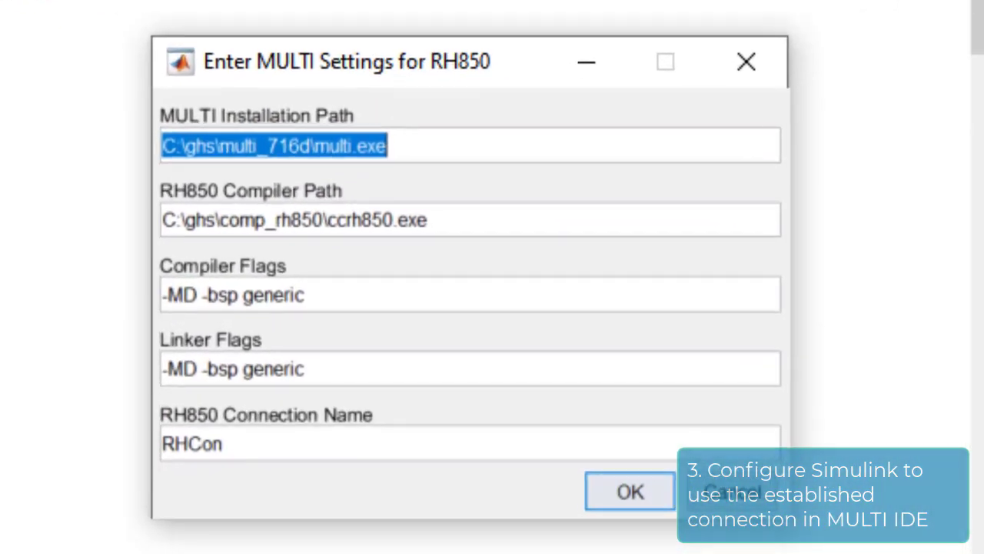
left_click(654, 401)
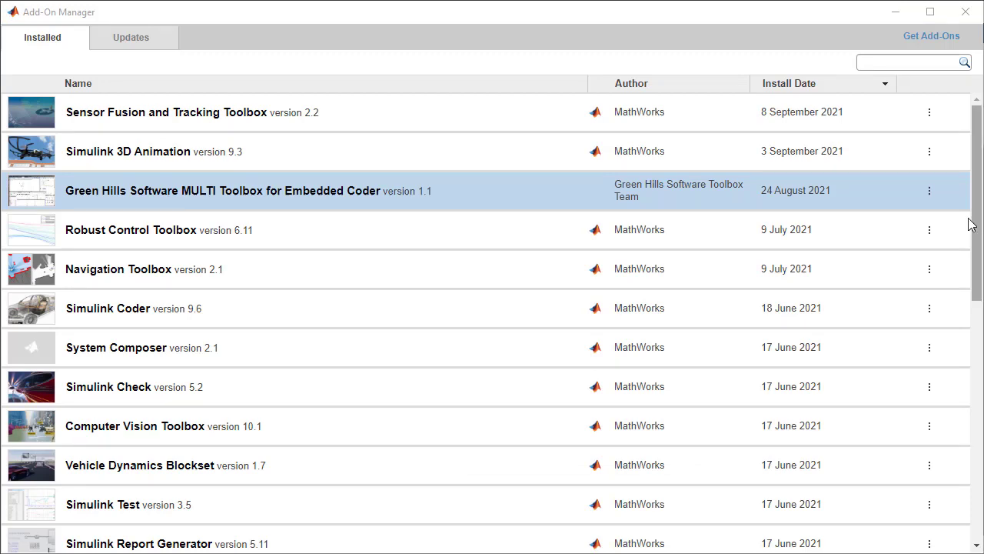
View the Green Hills toolbox Getting Started Guide, then open the rtwdemo_sil_topmodel example.
left_click(930, 192)
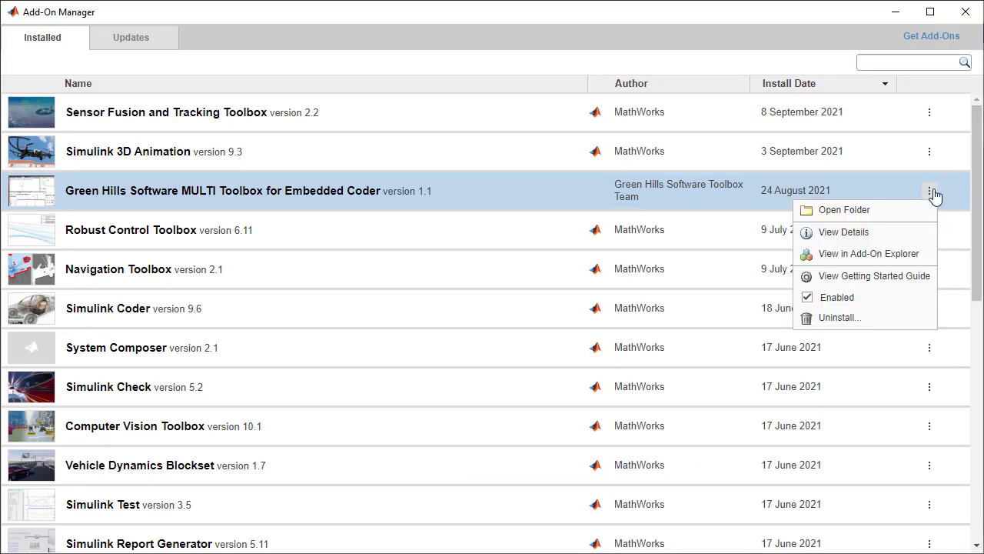
left_click(911, 282)
left_click_drag(959, 216, 959, 273)
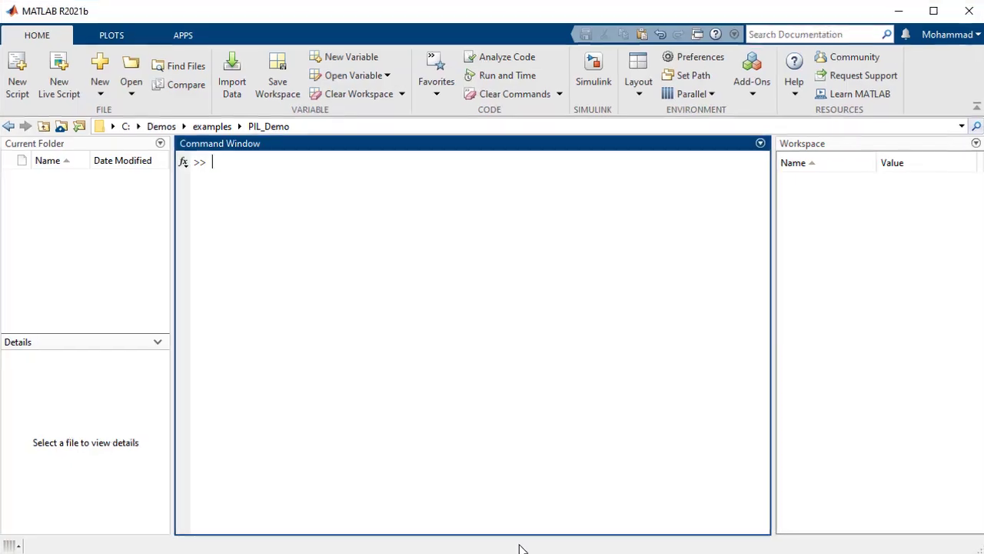
type("rtwdemo_")
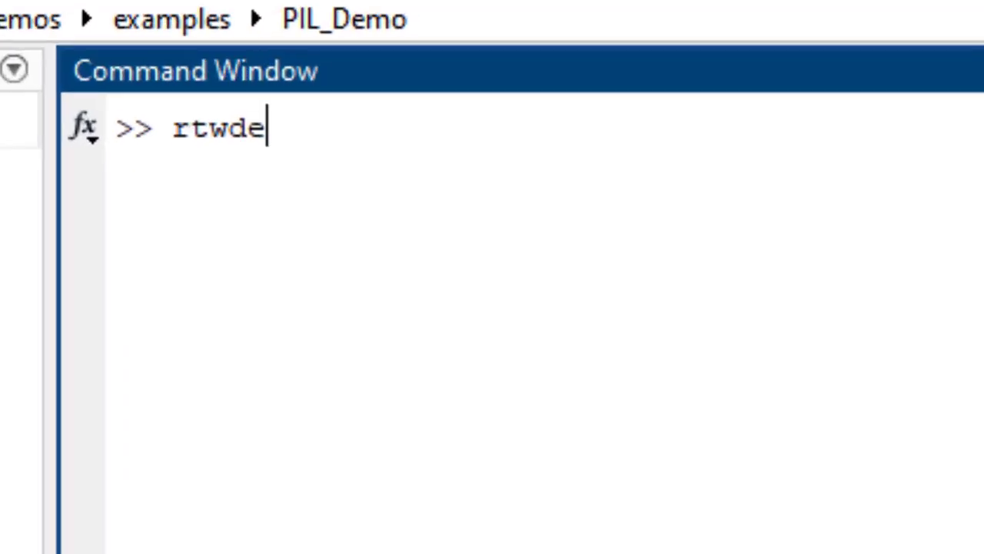
type("sil_topmodel")
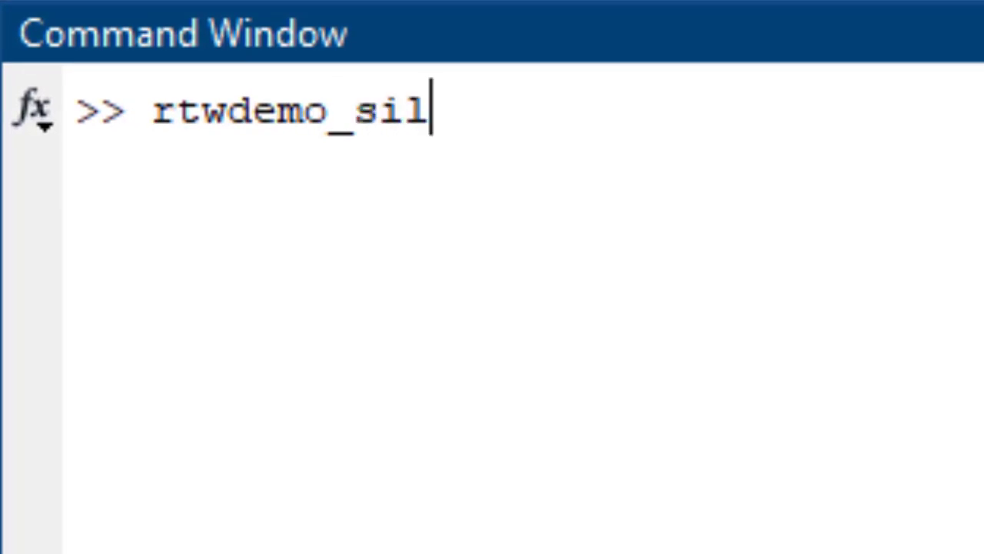
key("Return")
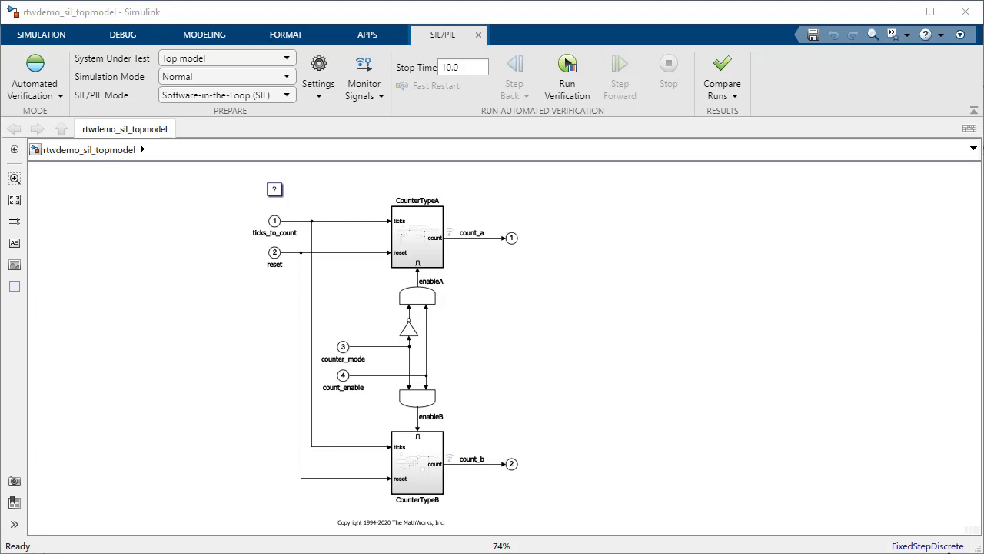
Set the model's hardware board to Green Hills Software MULTI RH850.
left_click(232, 35)
left_click(407, 77)
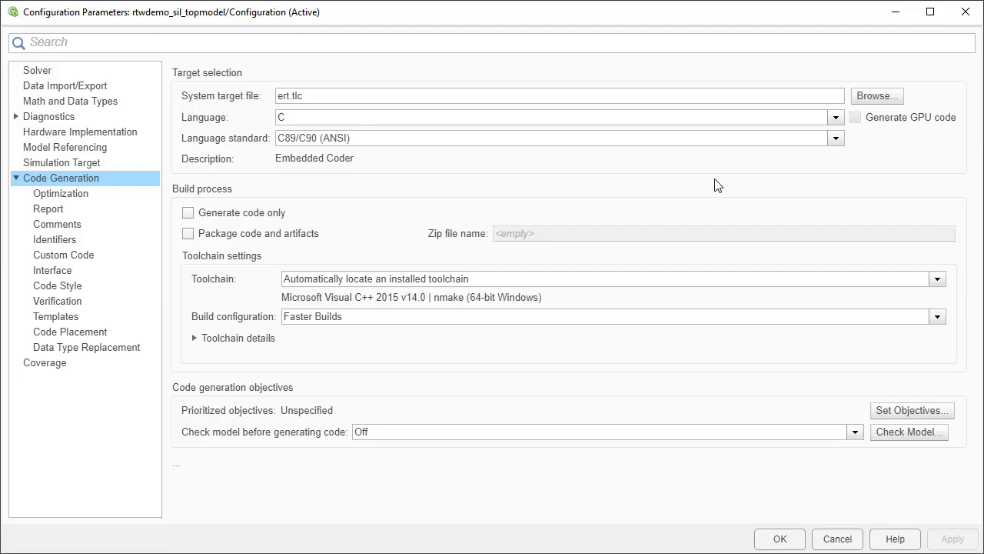
left_click(150, 133)
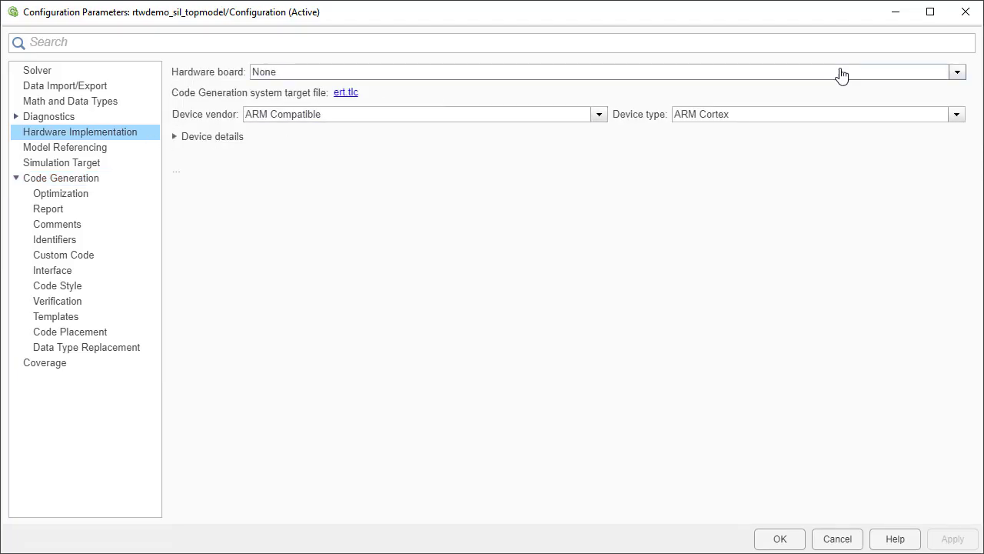
left_click(955, 72)
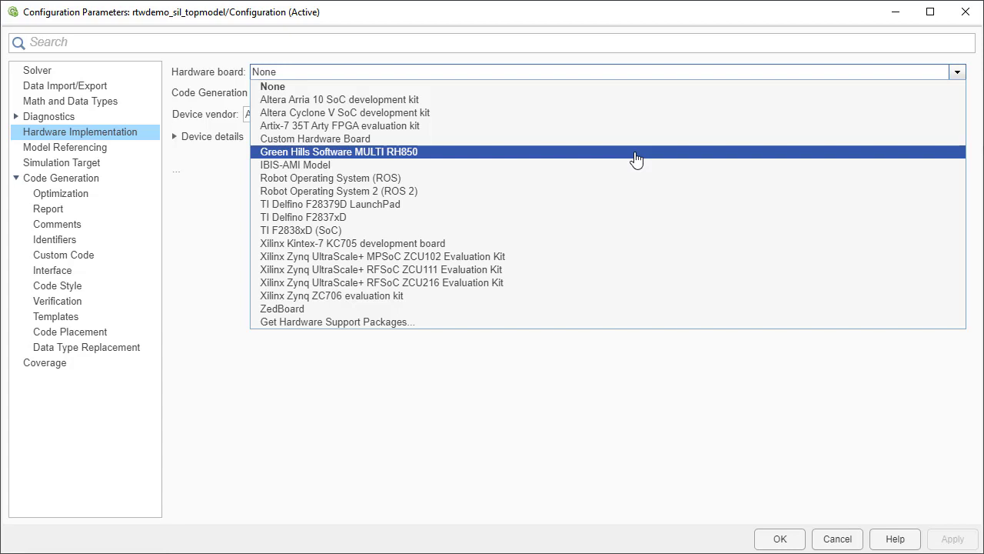
left_click(635, 159)
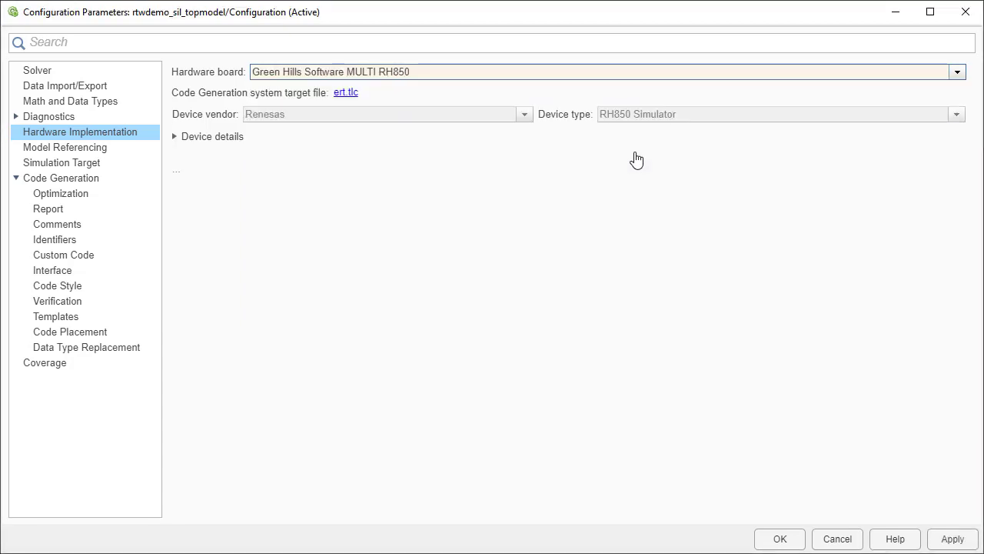
Choose the Green Hills Software MULTI RH850 Tools toolchain and turn off task execution time measurement.
left_click(113, 180)
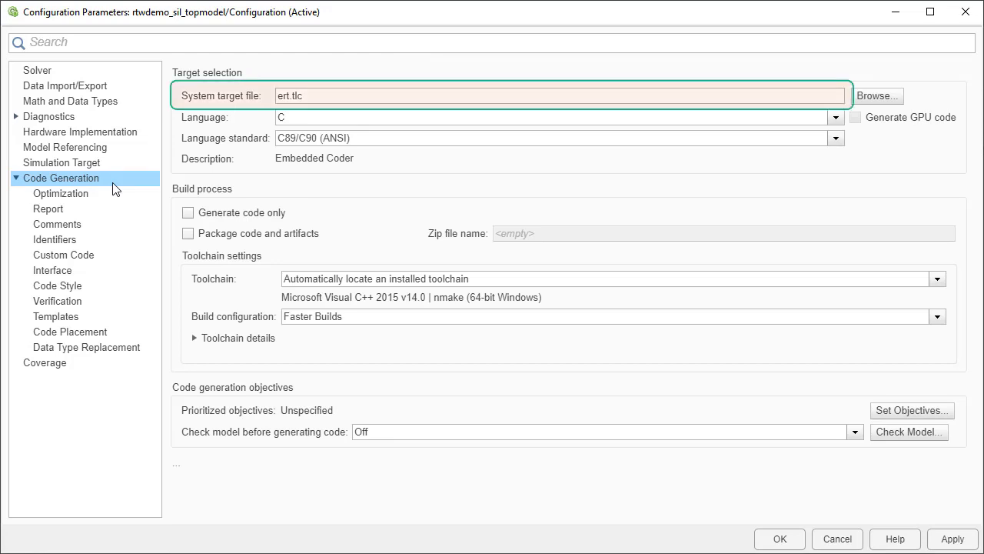
left_click(916, 288)
scroll(692, 402, "down", 5)
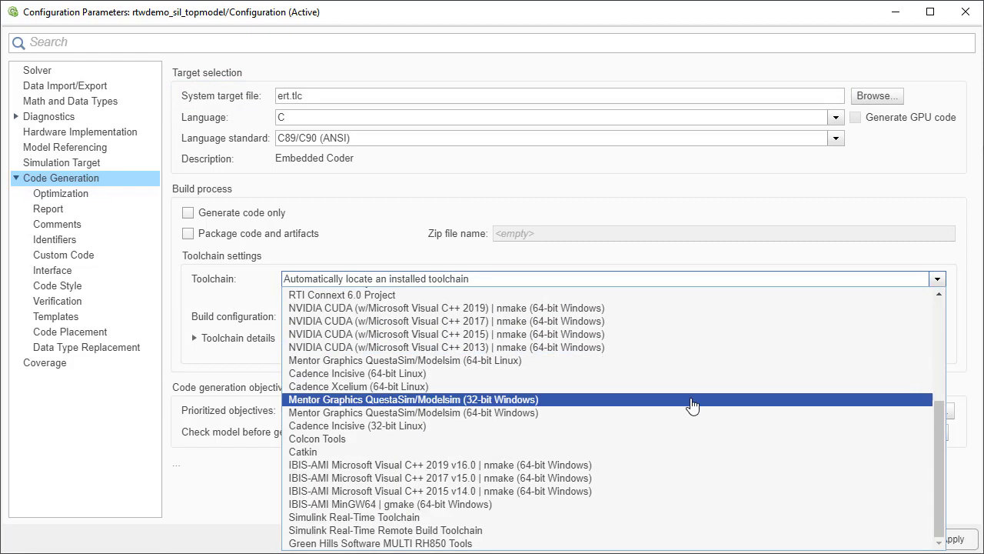
left_click(517, 542)
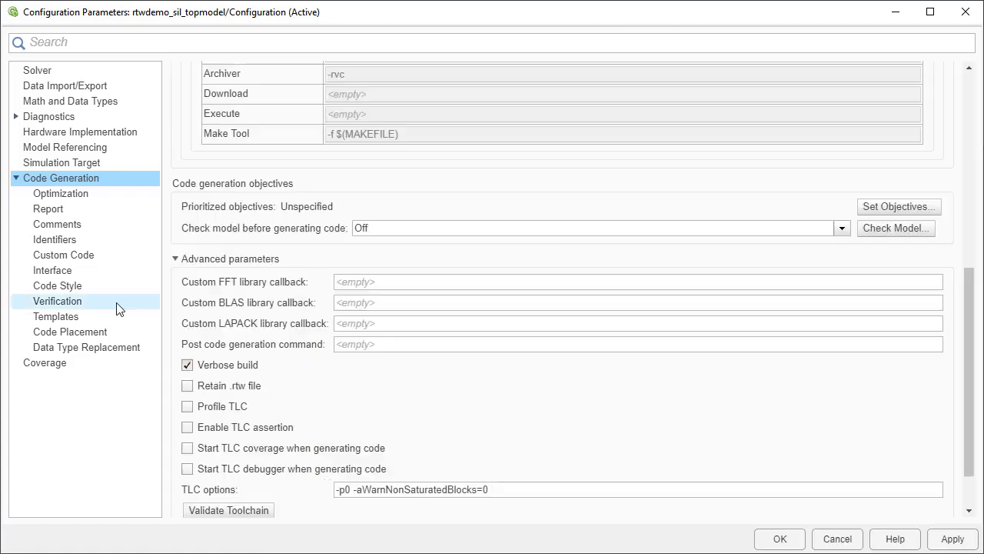
left_click(121, 305)
left_click(187, 97)
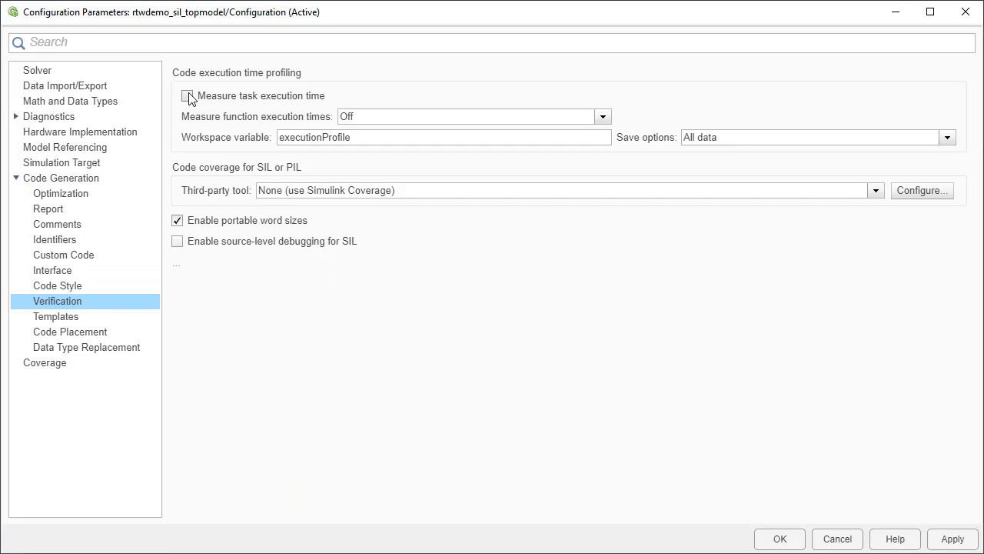
Apply the settings, switch SIL/PIL Mode to Processor-in-the-Loop (PIL), and run verification.
left_click(780, 538)
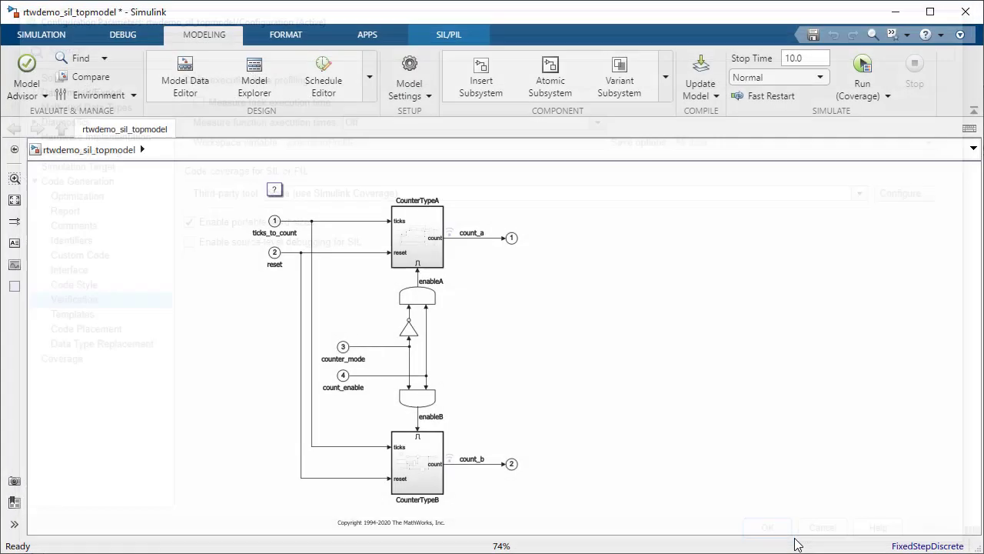
left_click(461, 34)
left_click(287, 96)
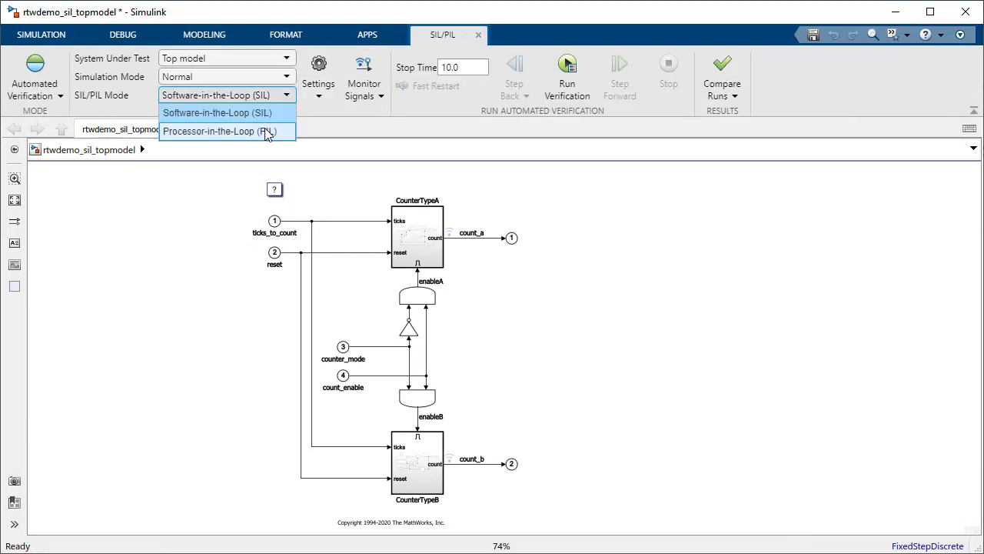
left_click(264, 132)
left_click(567, 67)
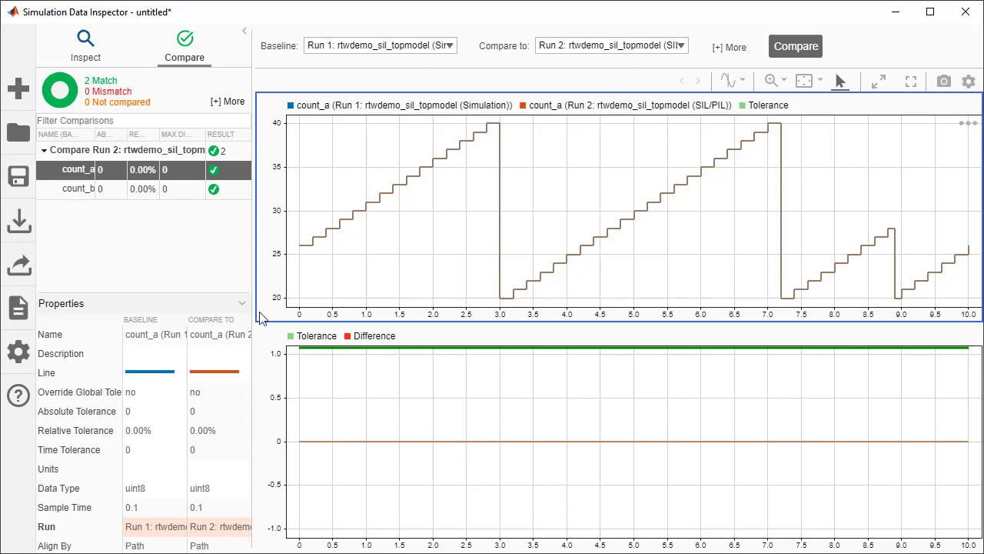
Widen the Data Inspector comparison table and select the Run property row to read run names.
left_click_drag(254, 295, 674, 323)
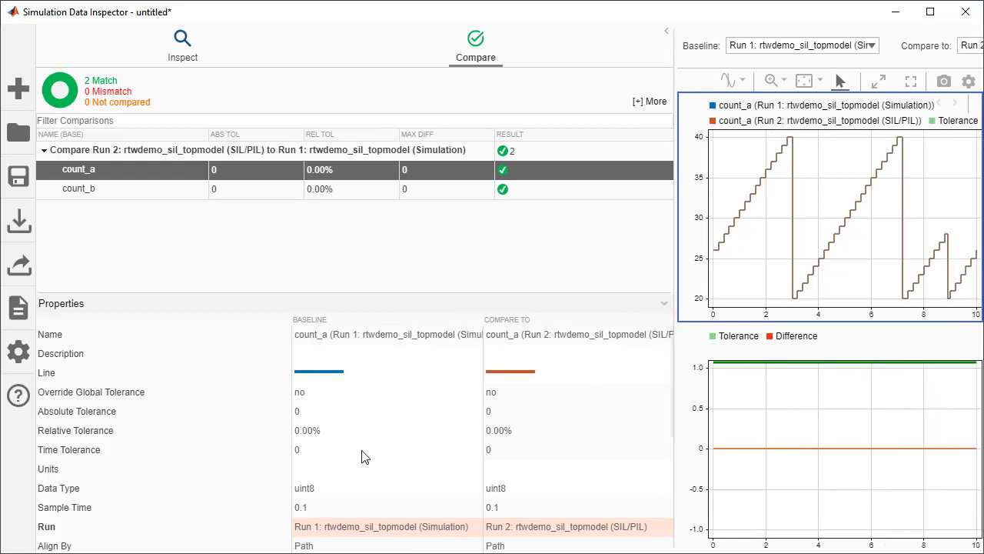
left_click(154, 530)
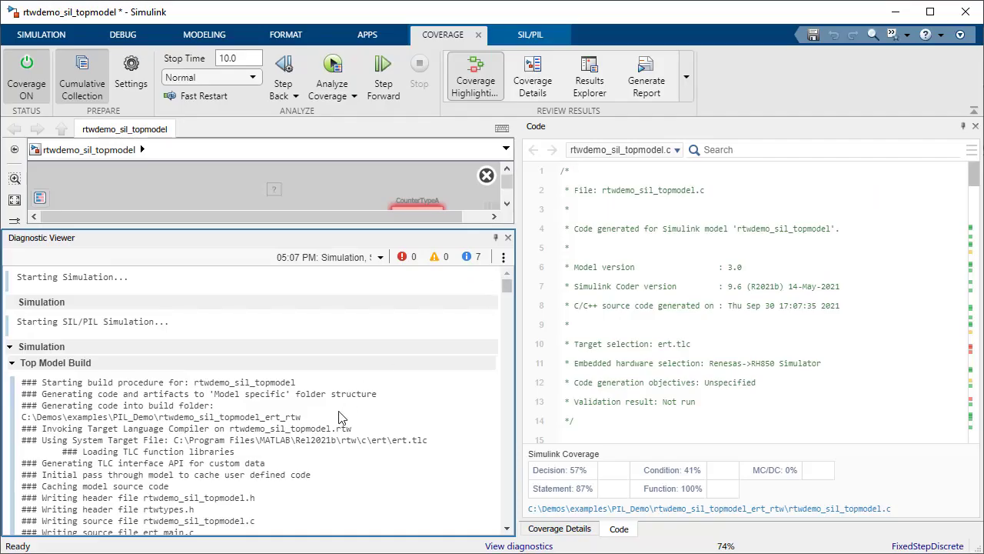
scroll(342, 417, "down", 2)
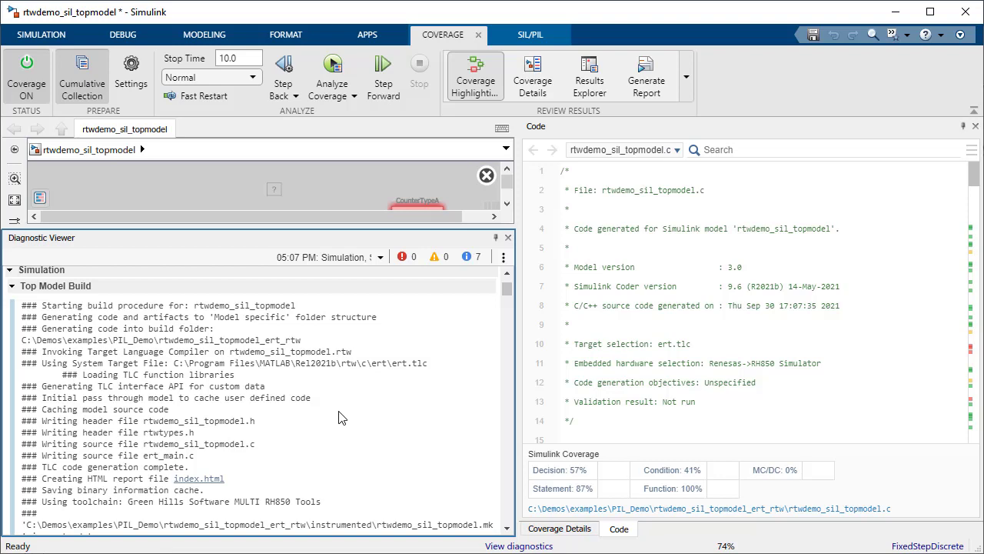
Scroll through the RH850 build log, then open rtwdemo_atomic's Configuration Parameters.
scroll(342, 417, "down", 6)
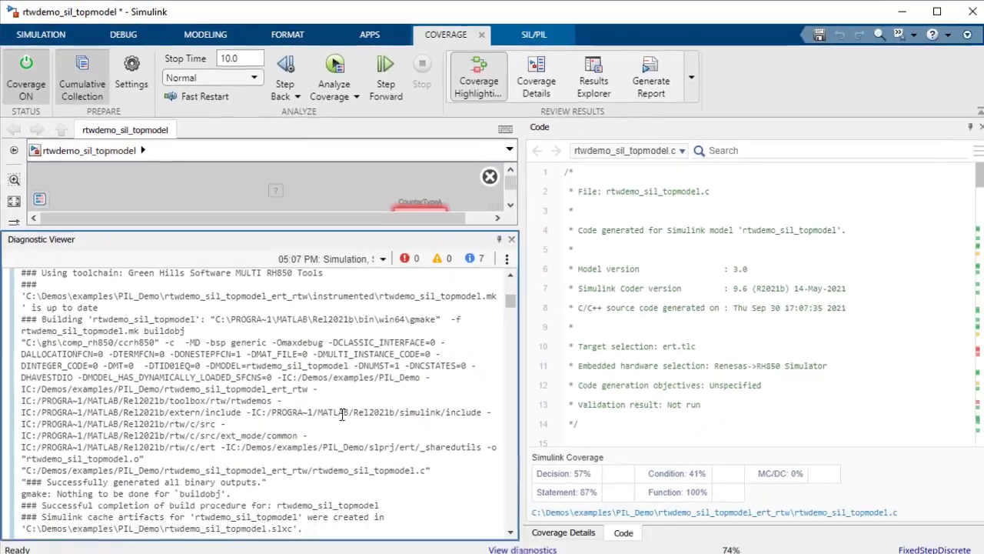
scroll(341, 411, "down", 5)
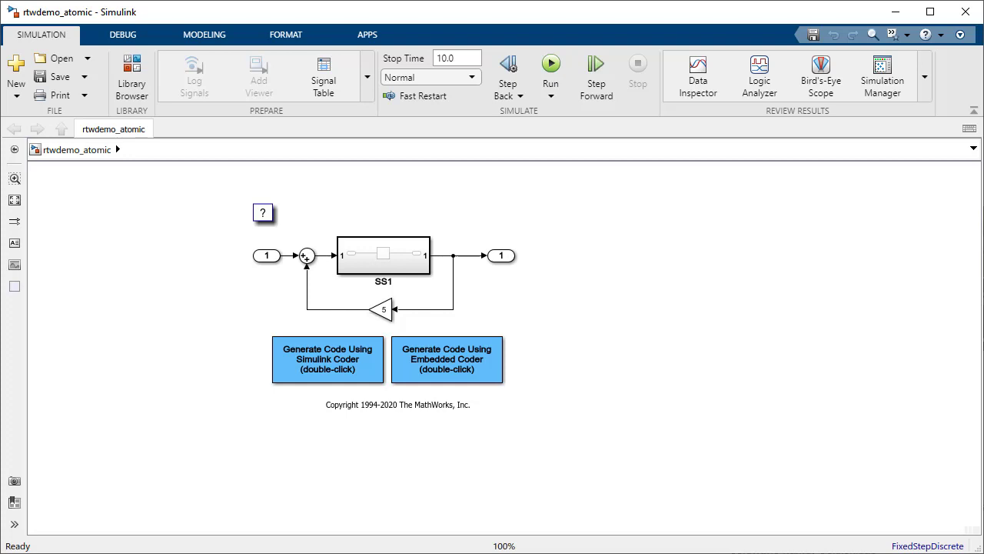
left_click(203, 35)
left_click(406, 81)
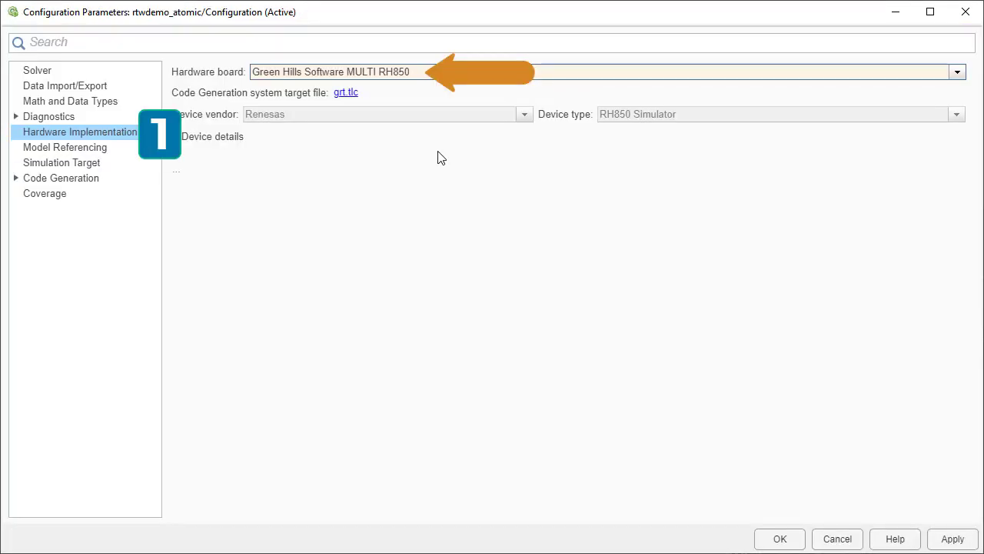